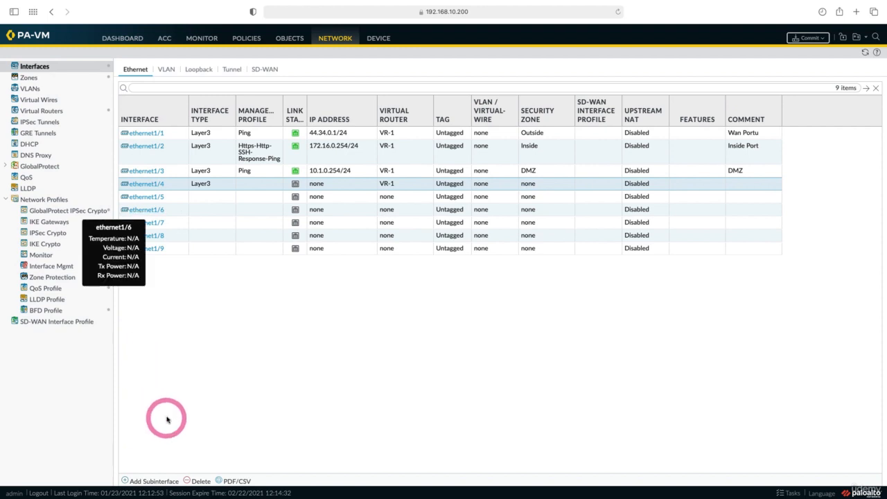
- Add a Layer3 subinterface under ethernet1/4 with subinterface number 11 and VLAN tag 11
click(159, 481)
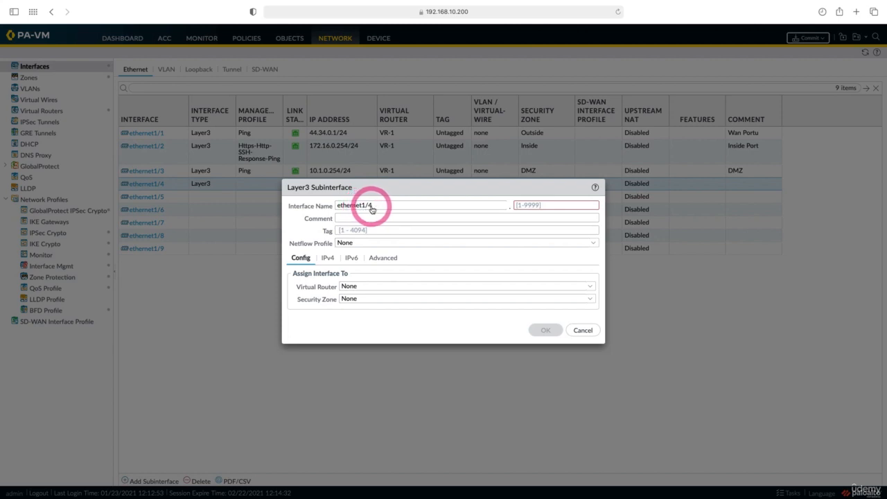
click(523, 205)
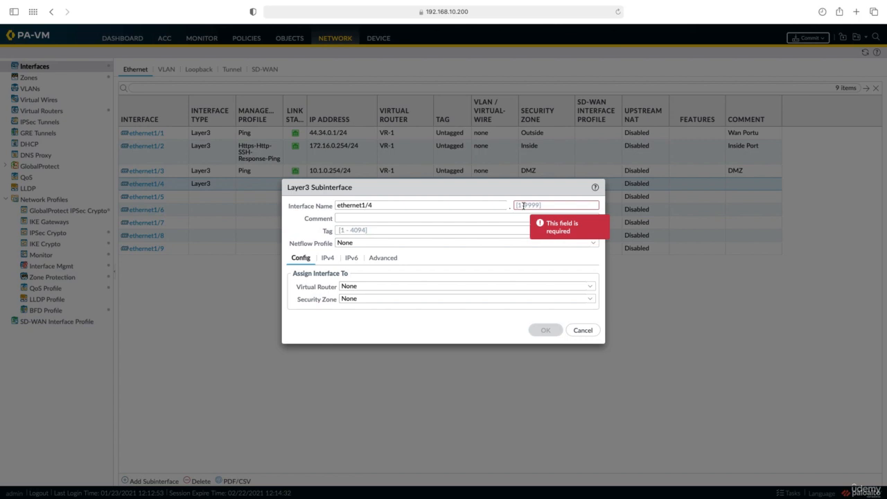
click(523, 205)
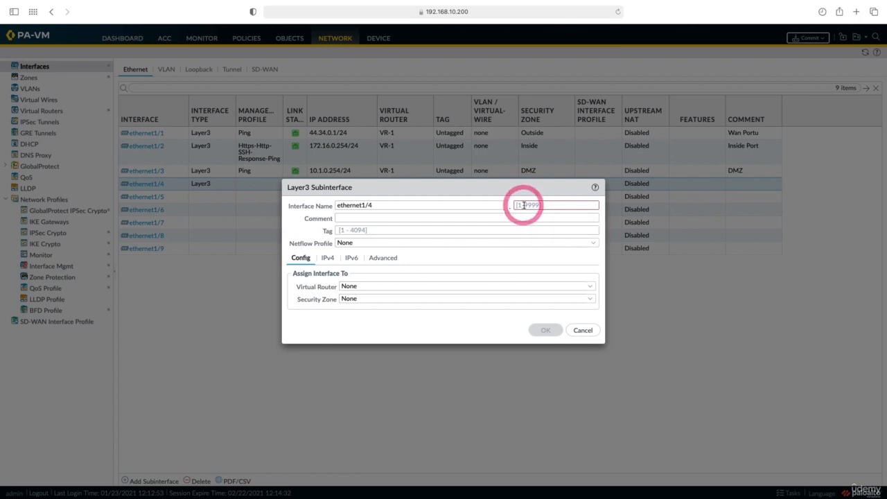
text(11)
click(356, 230)
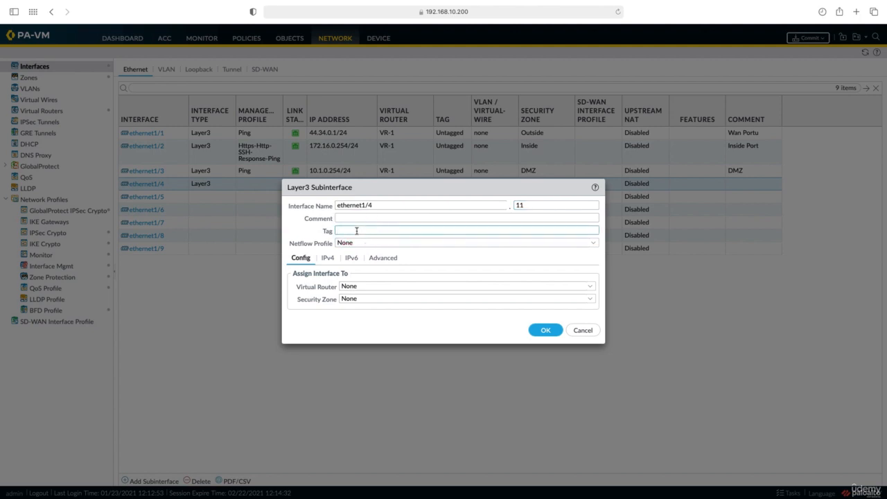
text(11)
- Assign subinterface ethernet1/4.11 to virtual router VR-1 and security zone Inside
click(589, 288)
click(588, 311)
click(588, 300)
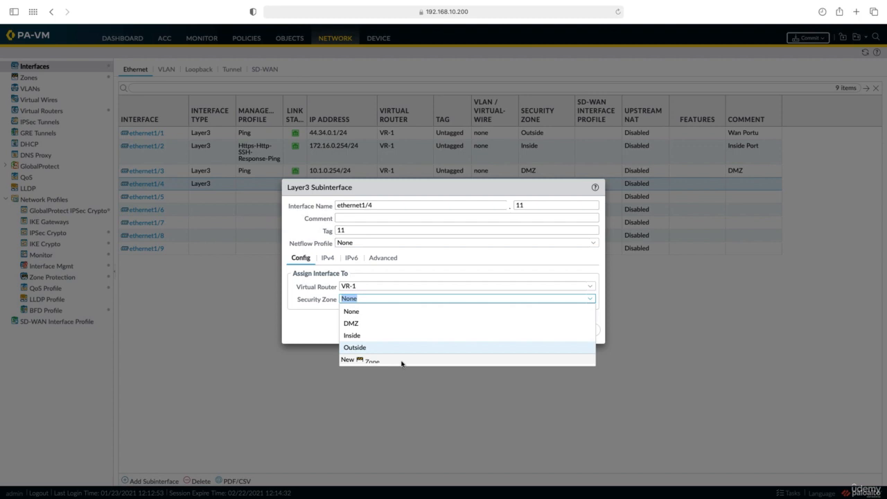
click(404, 336)
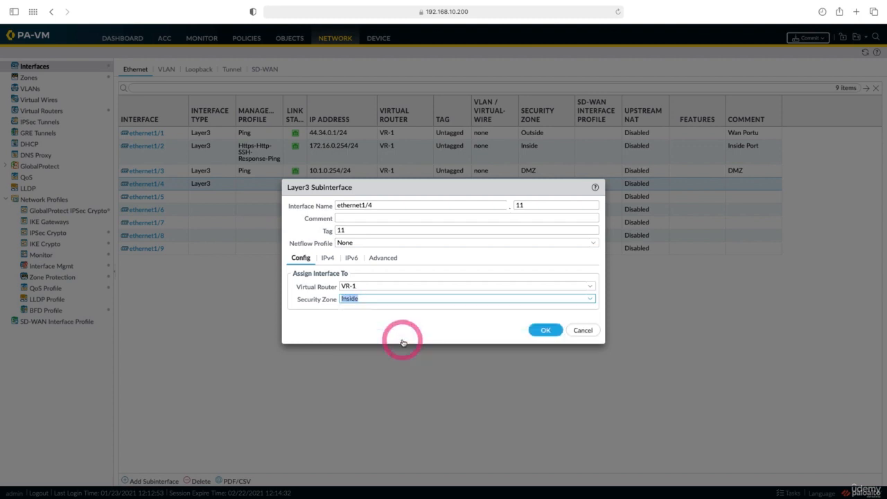
- Give ethernet1/4.11 the static IPv4 address 172.16.11.254/24 and save the subinterface
click(328, 259)
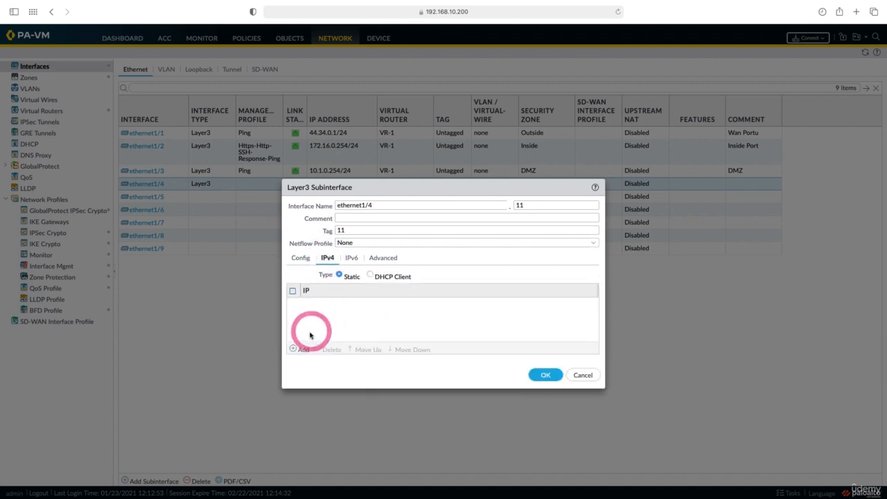
click(299, 349)
text(172)
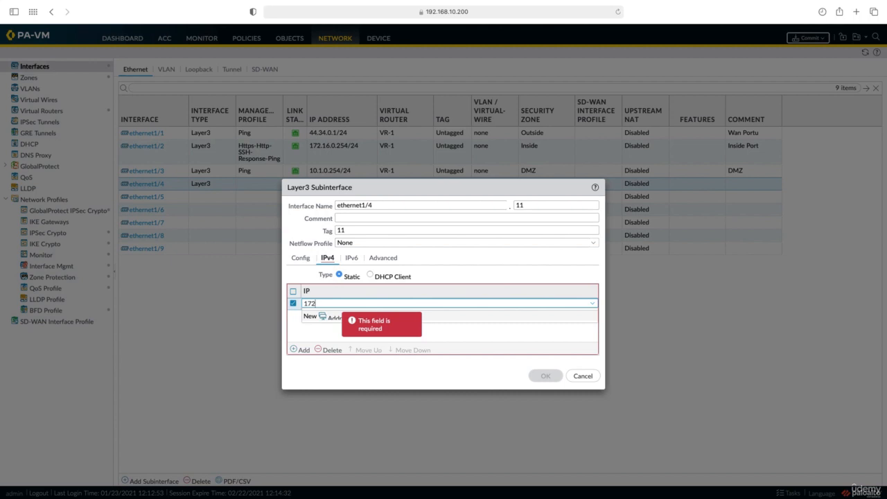
text(.16.11.254/24)
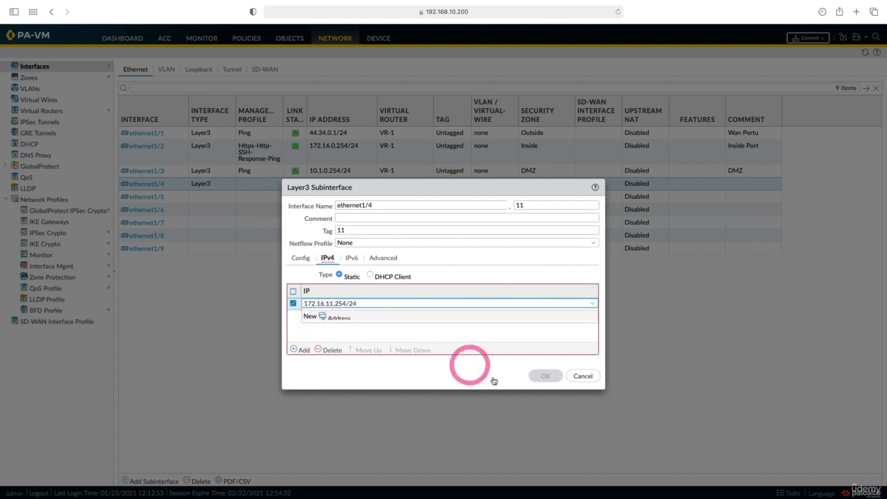
click(525, 376)
click(540, 376)
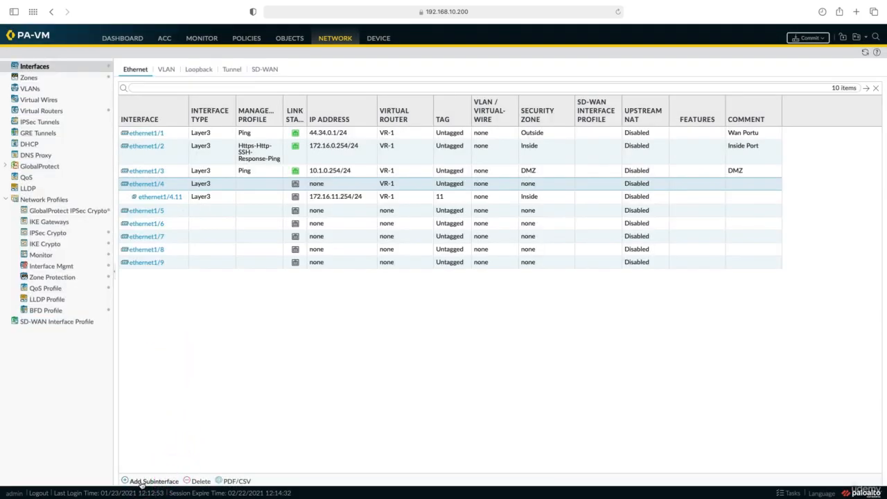
- Add a second Layer3 subinterface under ethernet1/4 with subinterface number 12 and VLAN tag 12
click(142, 482)
click(524, 204)
text(12)
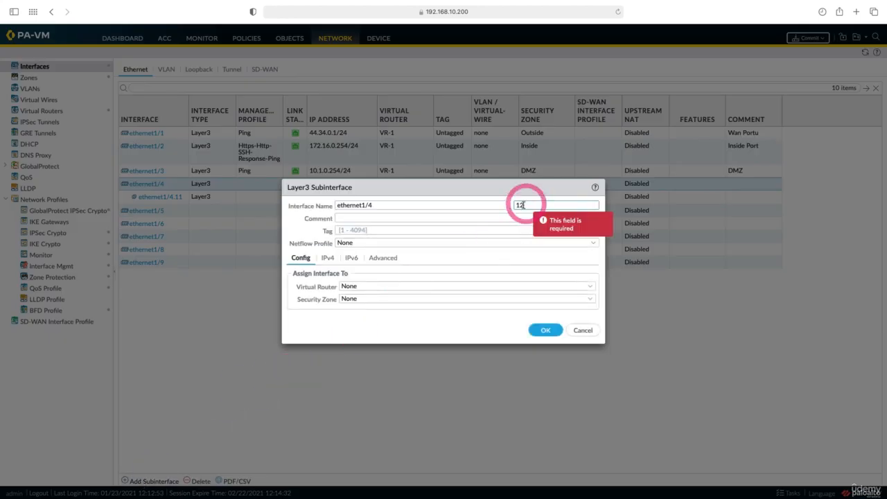
click(349, 231)
text(12)
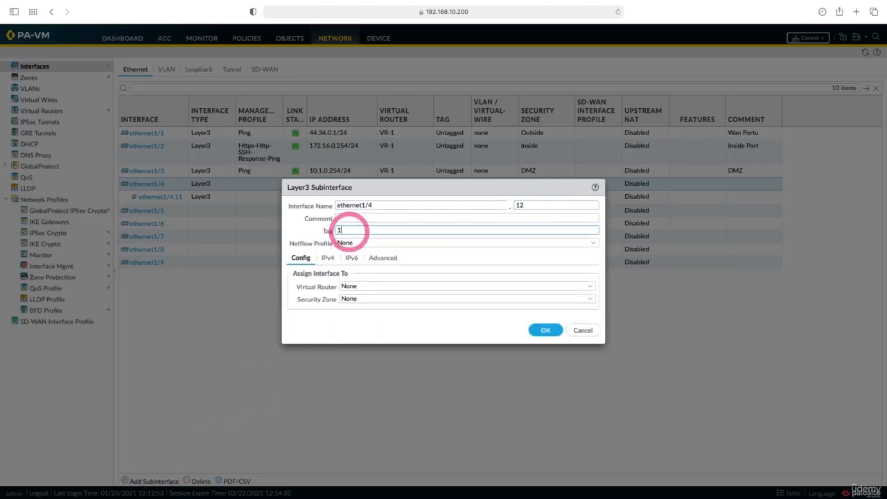
- Assign subinterface ethernet1/4.12 to virtual router VR-1 and security zone Inside
click(588, 285)
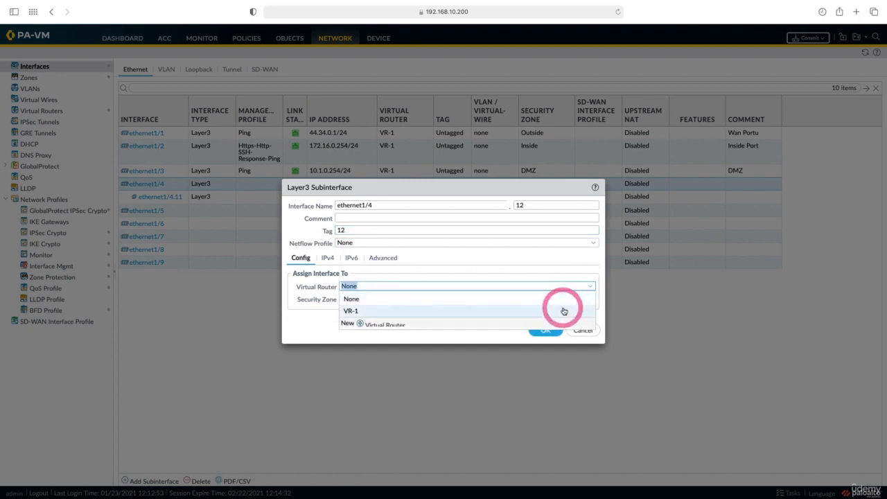
click(568, 309)
click(588, 303)
click(495, 336)
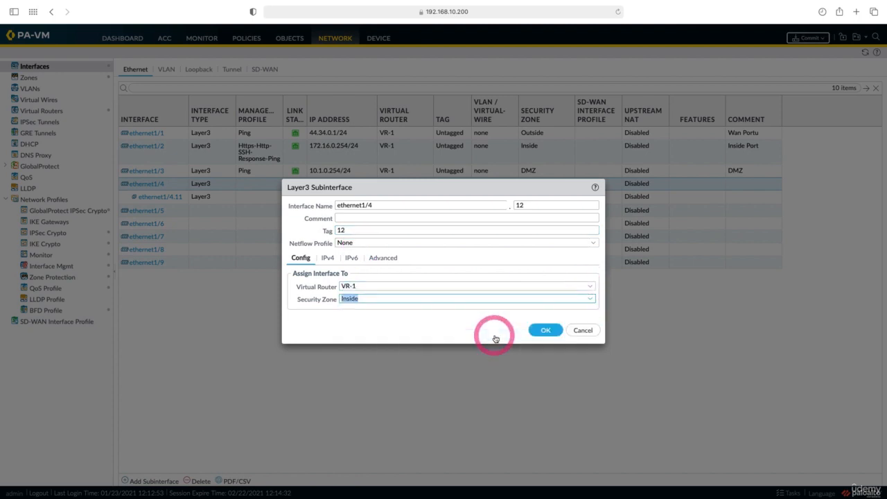
- Give ethernet1/4.12 the static IPv4 address 172.16.12.254/24 and save the subinterface
click(327, 258)
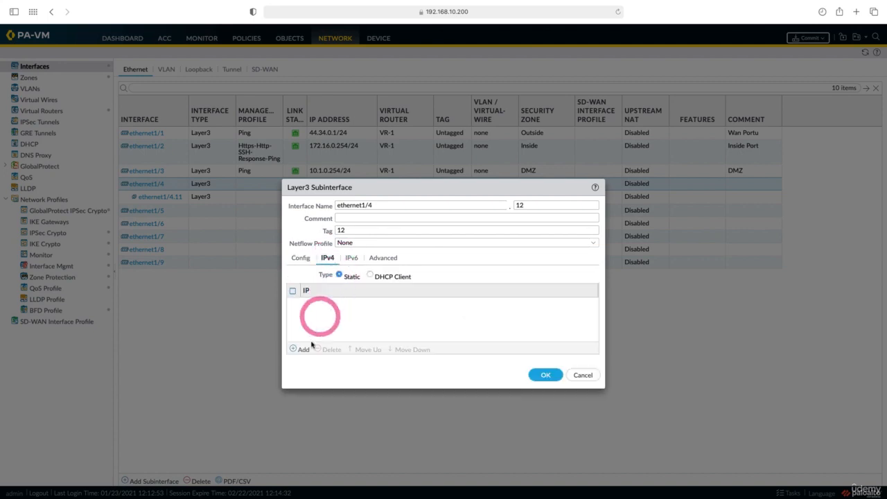
click(300, 350)
text(172.16.0)
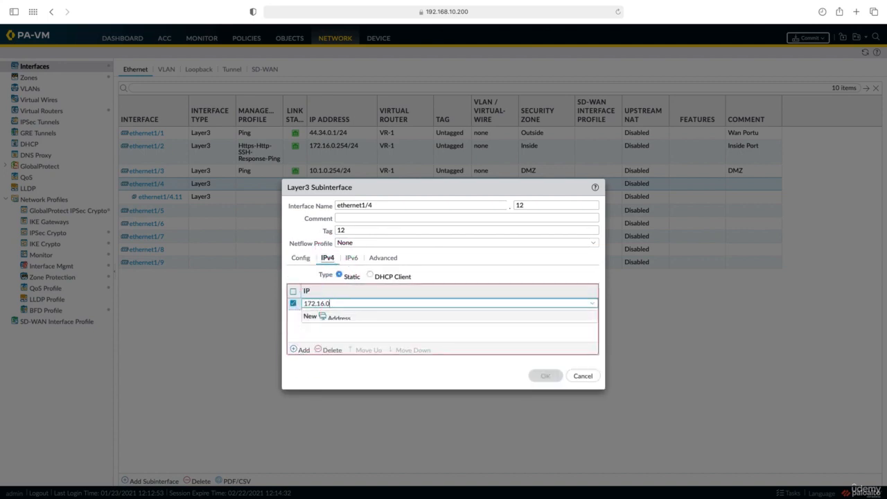
text(2.254/24)
click(545, 376)
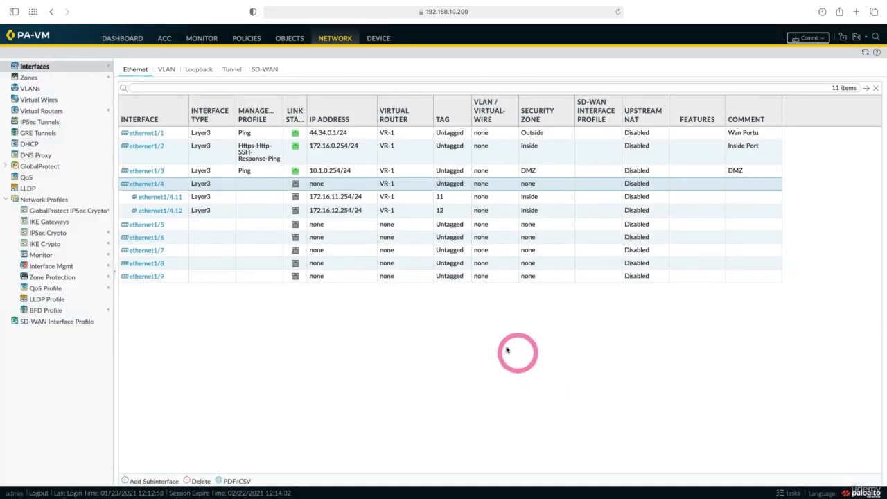
- Add a third Layer3 subinterface under ethernet1/4 with subinterface number 13 and VLAN tag 13
click(150, 480)
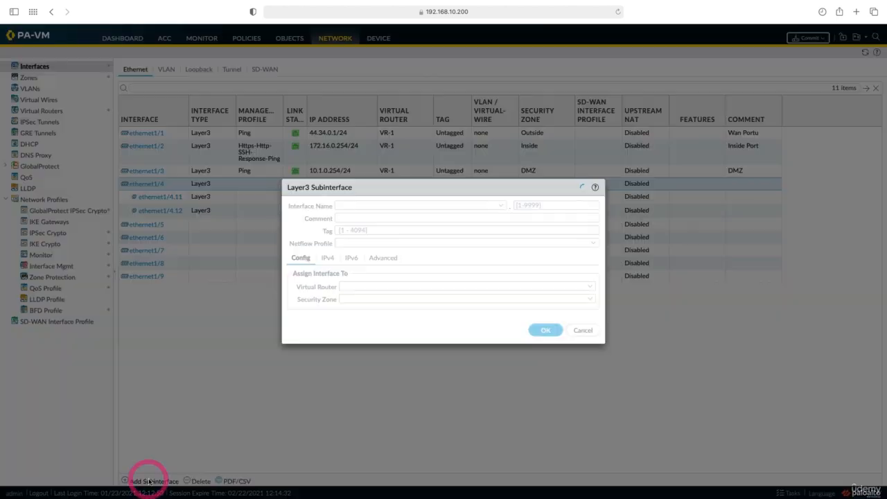
click(548, 205)
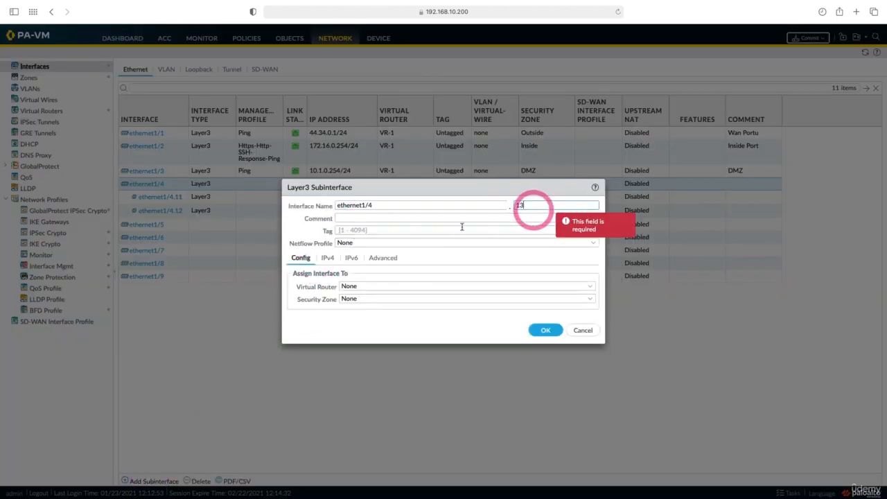
text(13)
click(367, 232)
text(13)
- Assign subinterface ethernet1/4.13 to virtual router VR-1 and security zone Inside
click(588, 286)
click(530, 309)
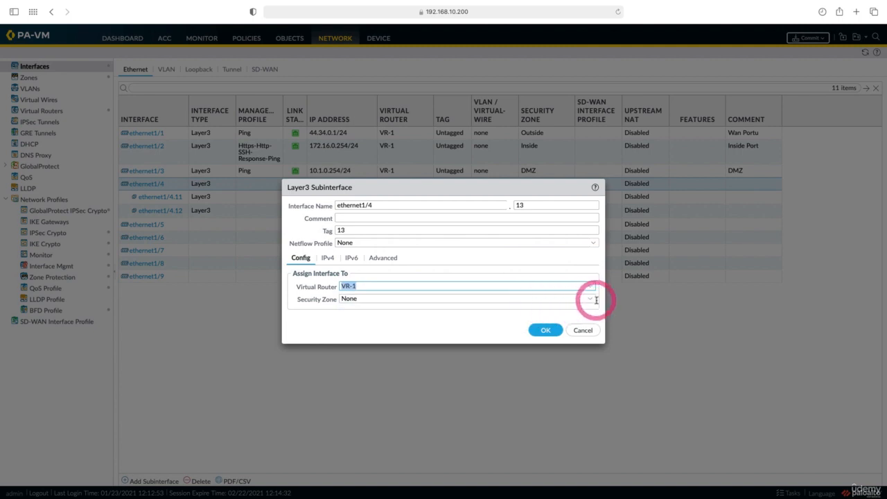
click(589, 299)
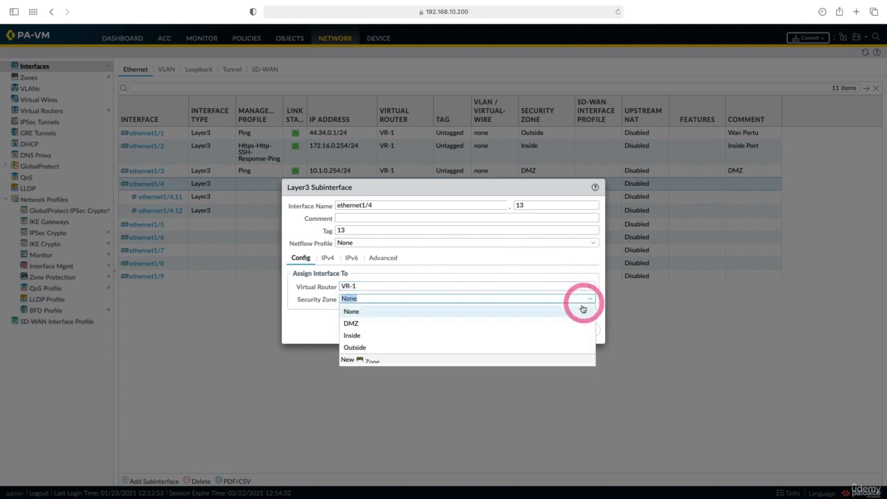
click(440, 333)
- Give ethernet1/4.13 the static IPv4 address 172.16.13.254/24 and save the subinterface
click(327, 258)
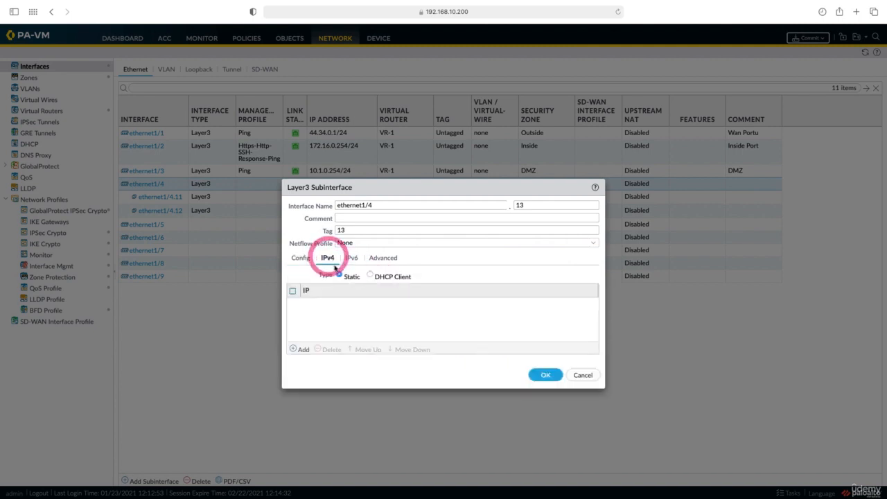
click(307, 348)
text(172.16.)
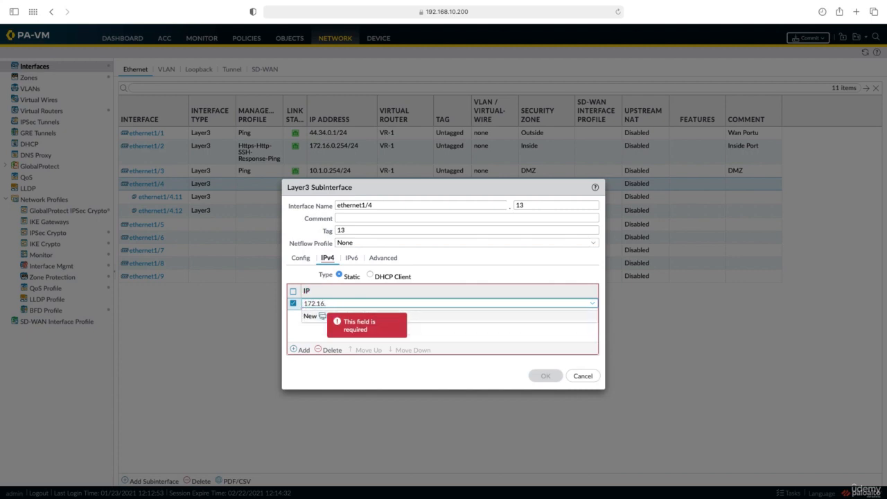
text(13.254/24)
click(533, 376)
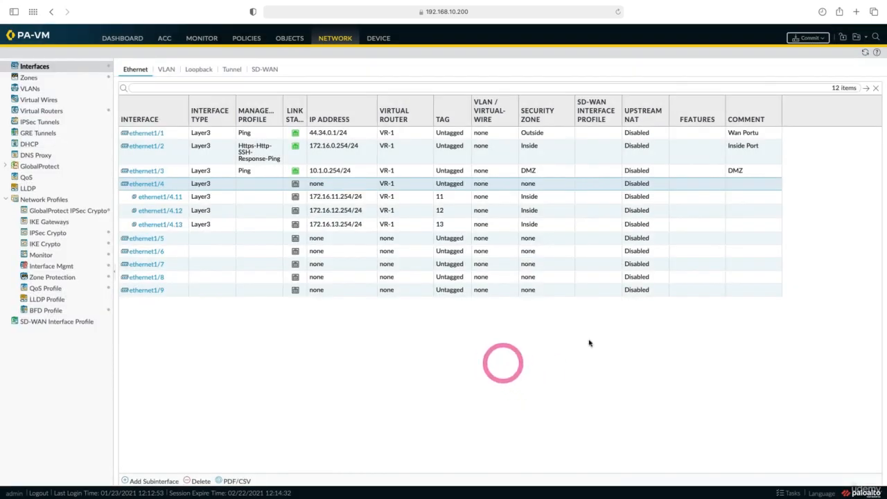
- Commit the new subinterface configuration to the firewall, close the commit status, and check the interfaces' link state
click(800, 39)
click(521, 363)
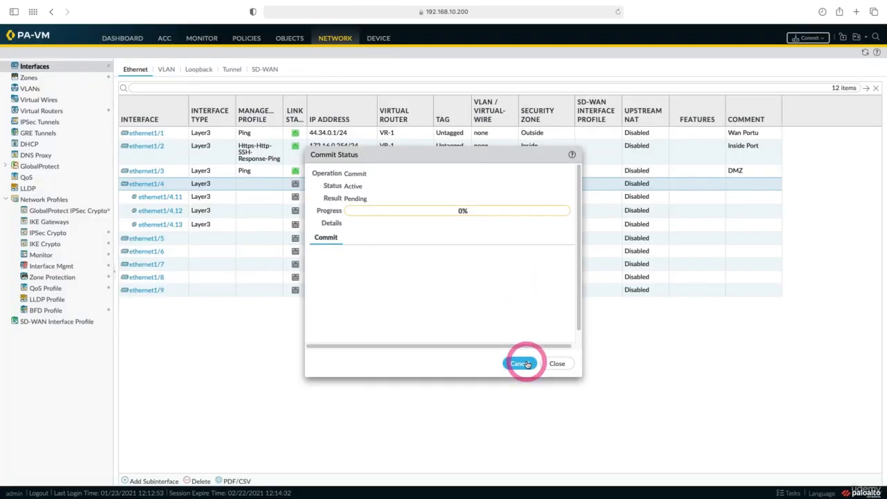
drag(462, 157, 482, 152)
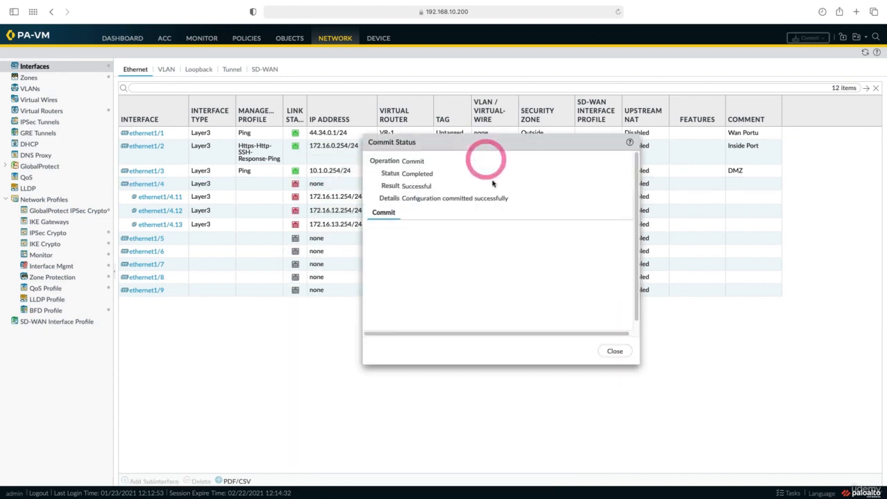
click(616, 352)
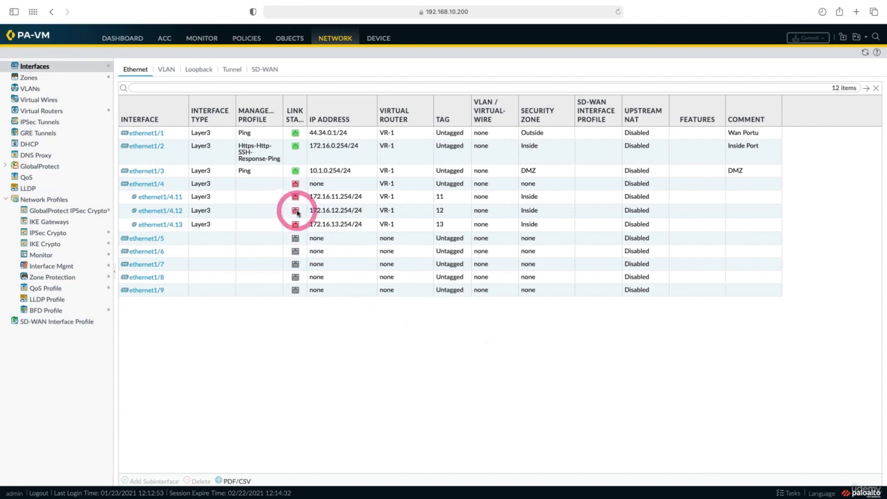
mouse_move(297, 213)
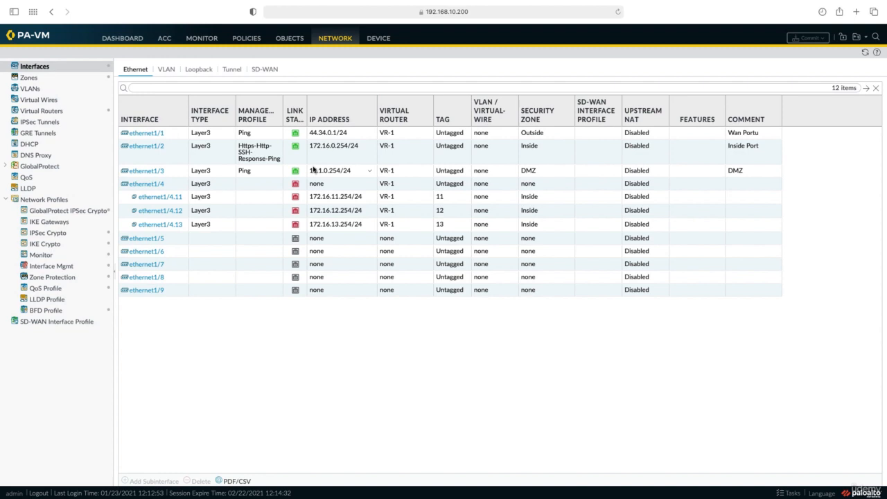
- Shut down the firewall through the device setup operations and confirm the shutdown
click(375, 39)
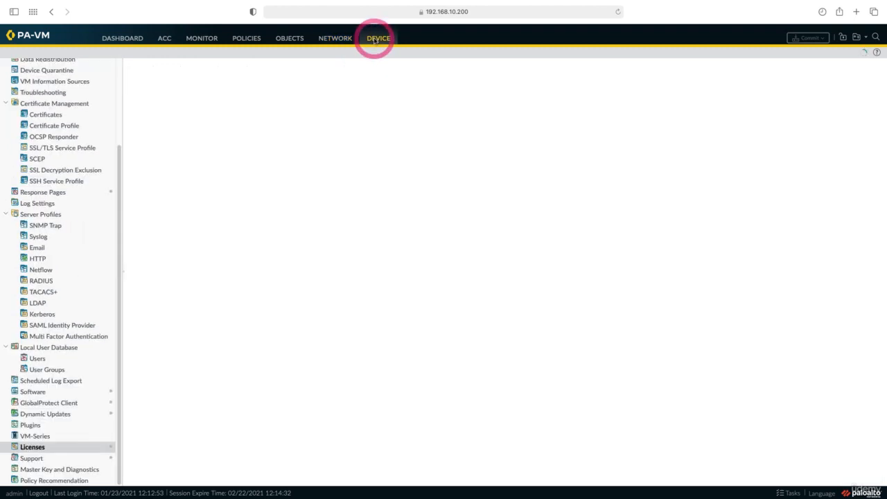
scroll(83, 192, up, 3)
click(28, 66)
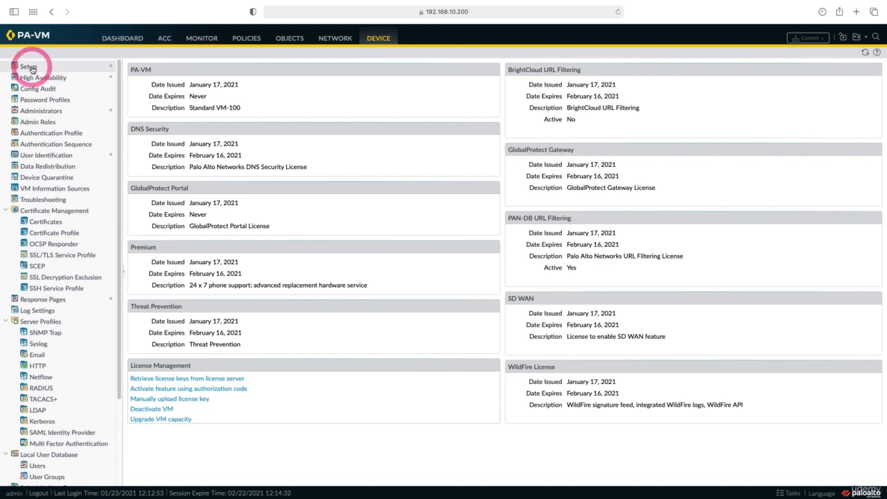
click(197, 69)
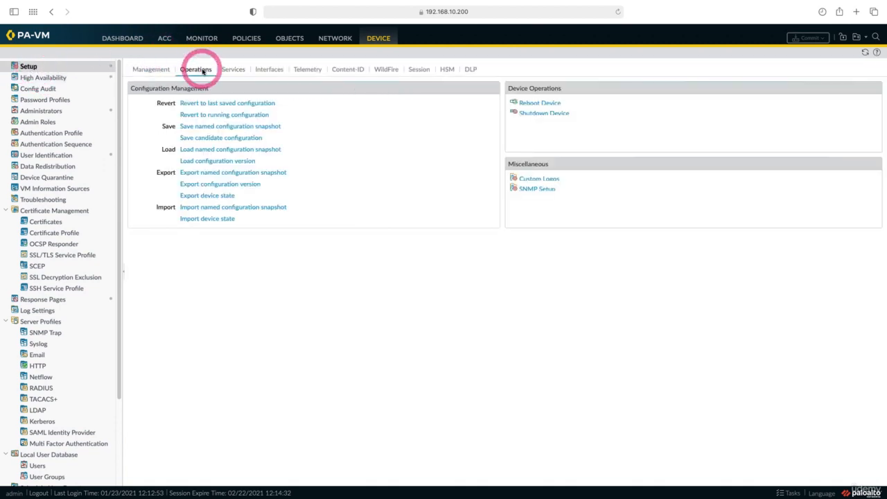
click(543, 115)
click(421, 278)
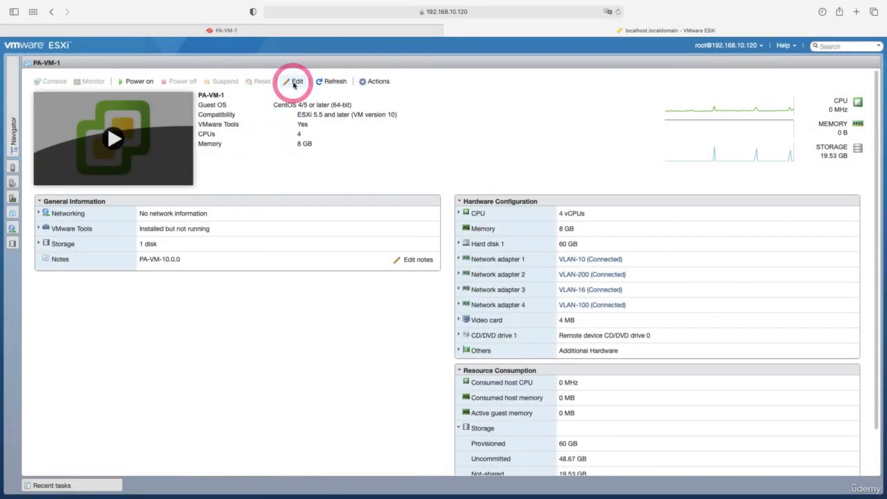
- Add a network adapter connected to the Trunk port group to the PA-VM-1 virtual machine and save its settings
click(294, 83)
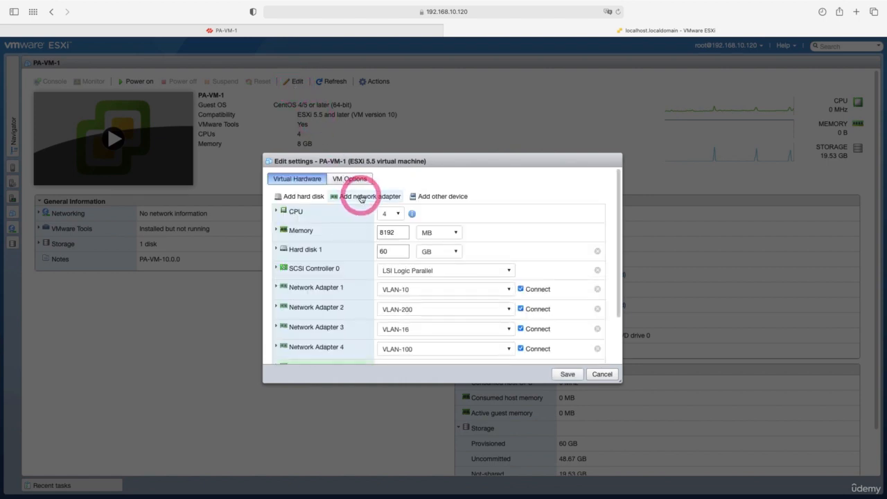
click(361, 197)
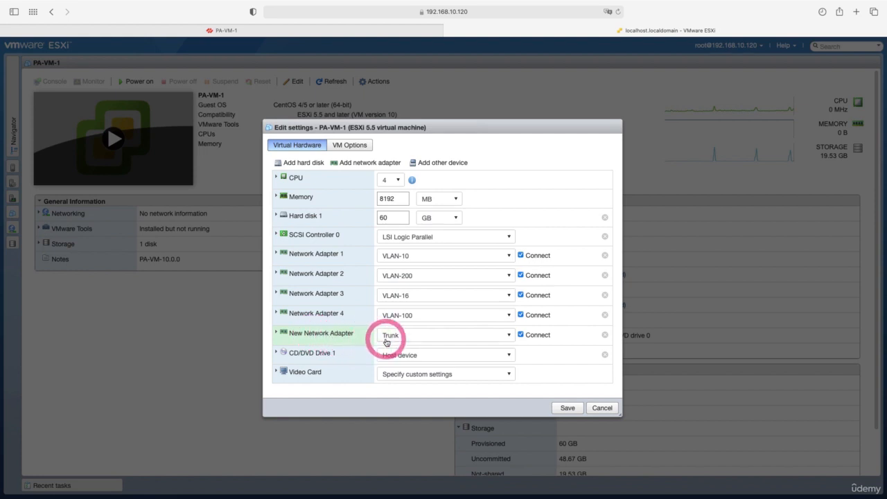
click(388, 342)
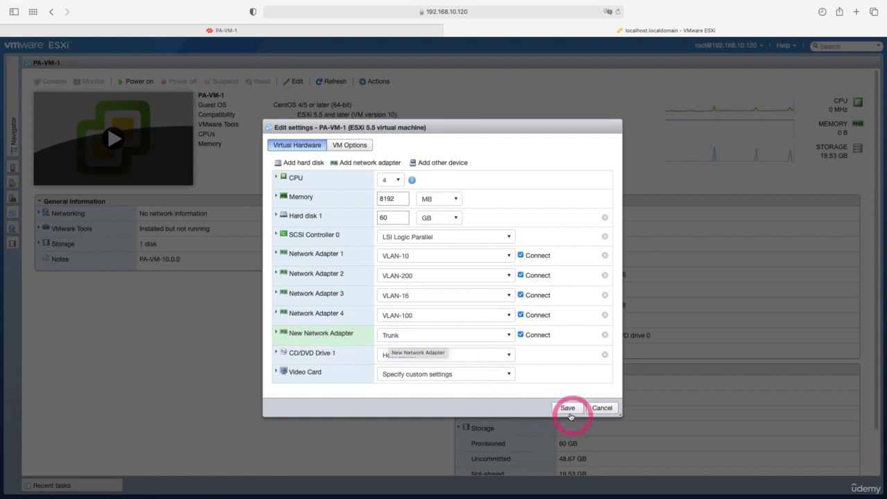
click(567, 408)
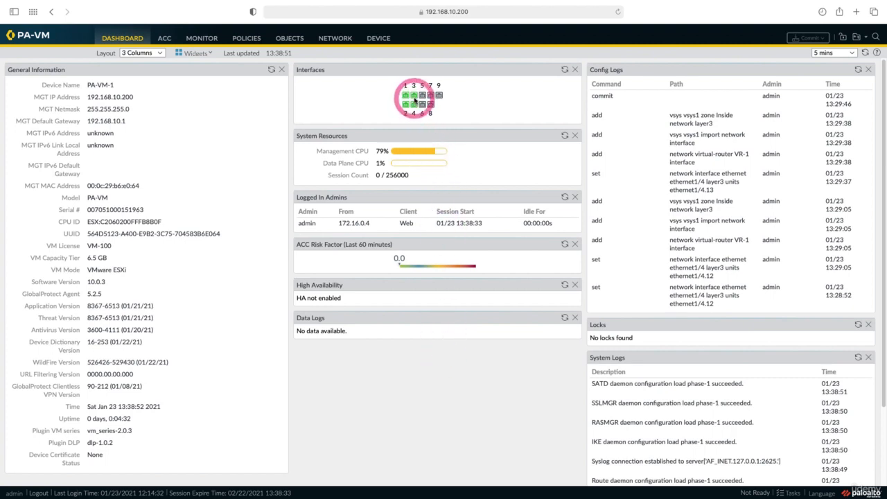
- In the Palo Alto firewall's web interface, check the link state of the ethernet interfaces and the ethernet1/4 subinterfaces
mouse_move(414, 100)
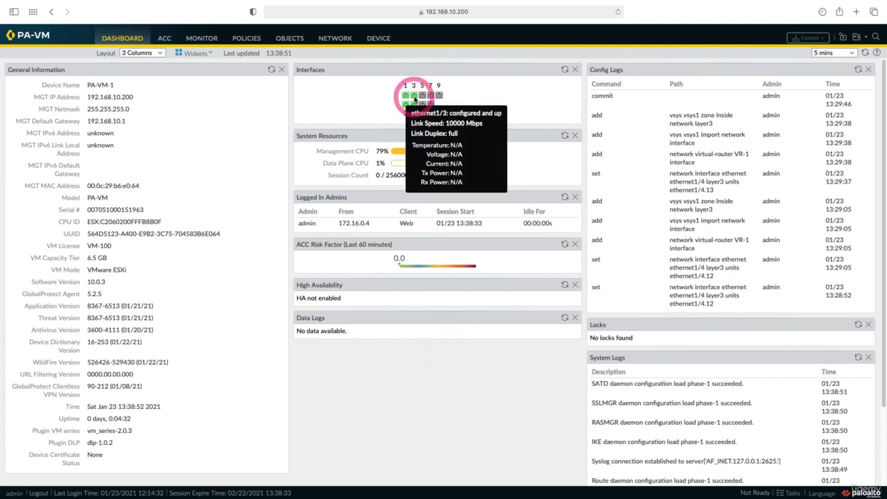
click(332, 39)
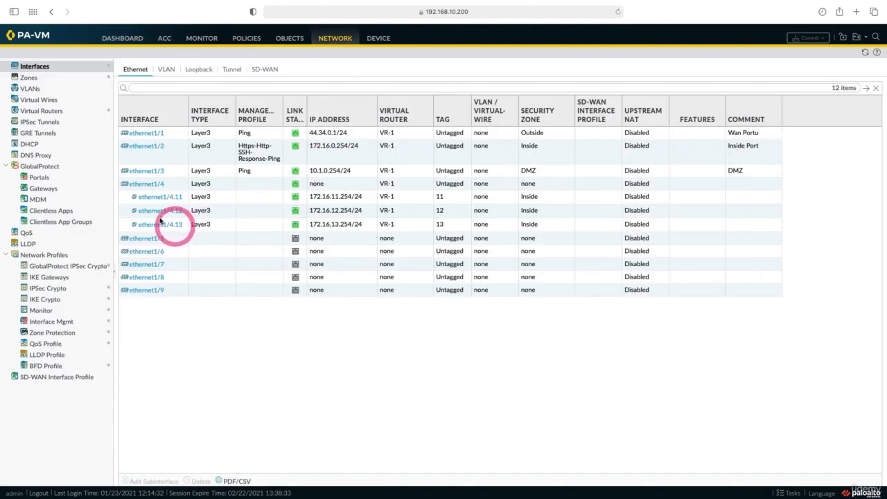
mouse_move(142, 190)
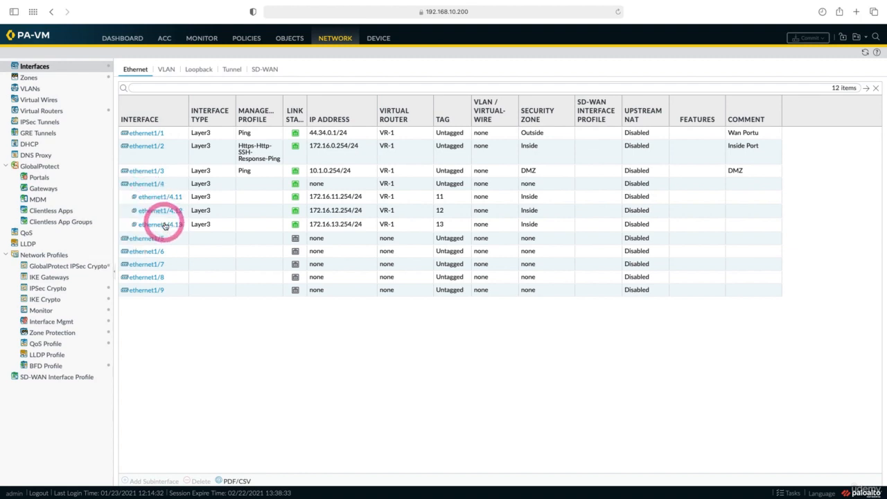
mouse_move(165, 228)
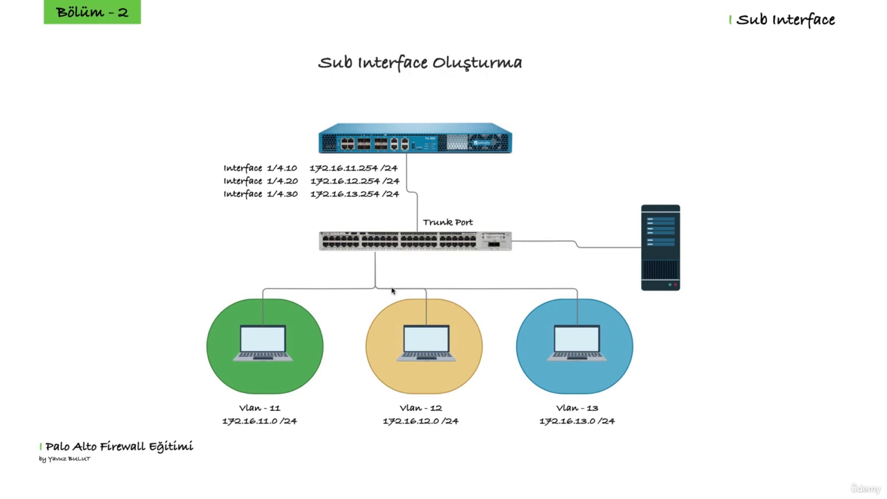
drag(392, 287, 278, 352)
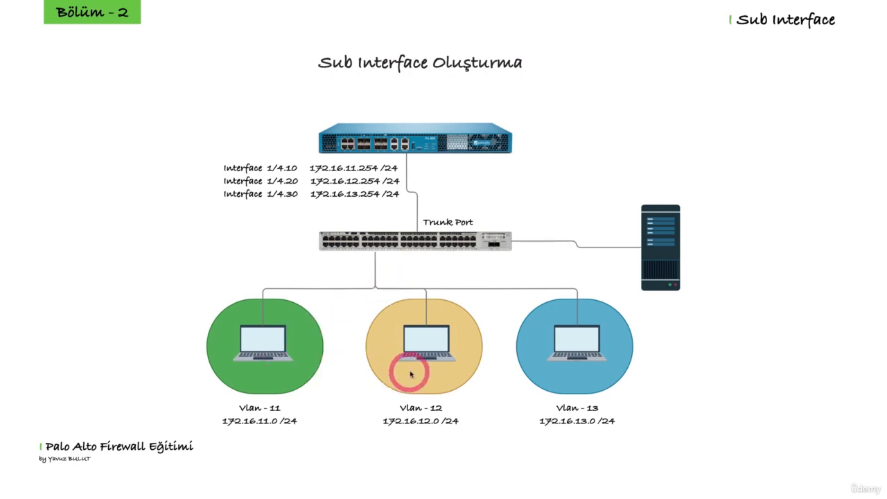